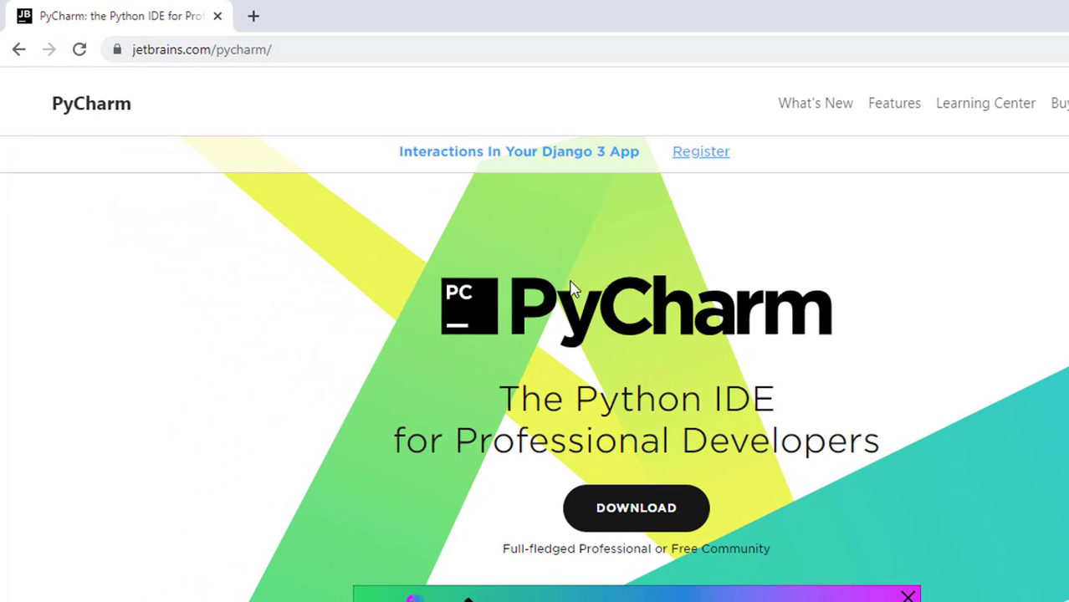
- Download the free, open-source Community edition of PyCharm for Windows
left_click(647, 525)
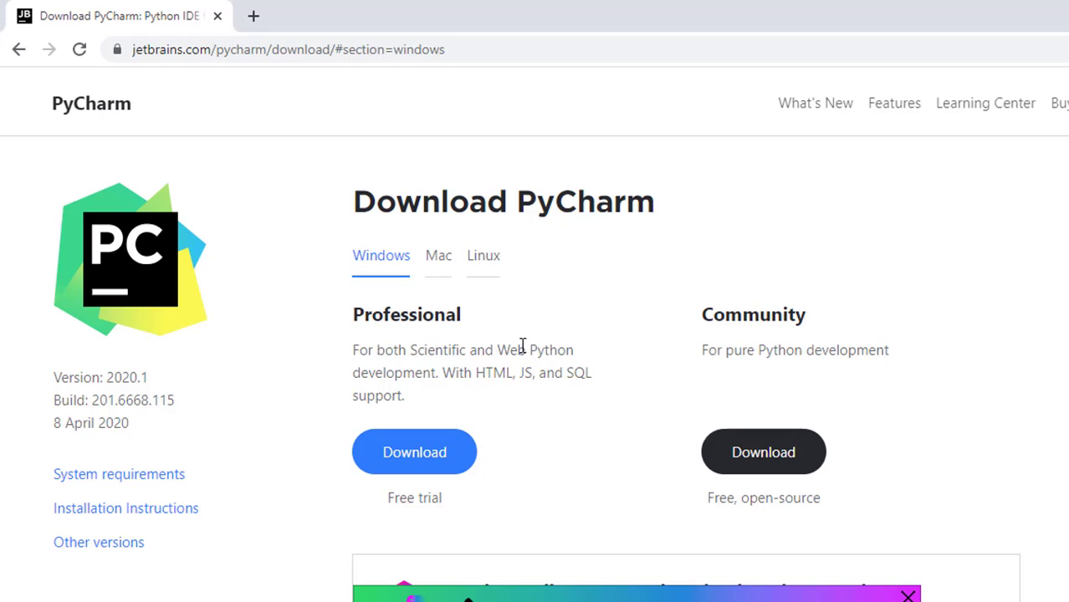
left_click_drag(351, 314, 469, 325)
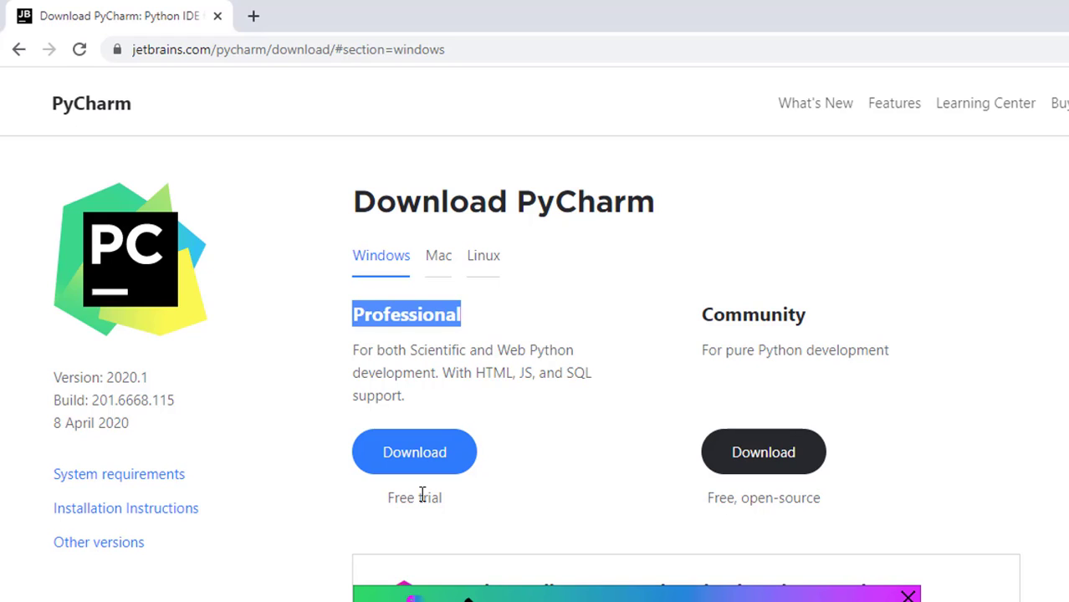
left_click_drag(445, 499, 389, 496)
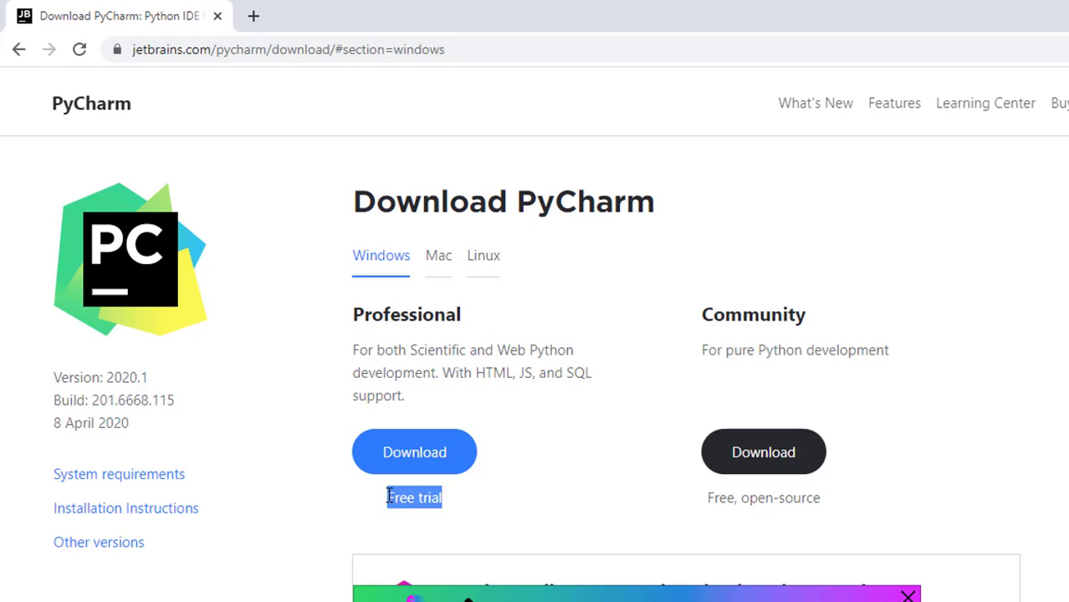
left_click(505, 514)
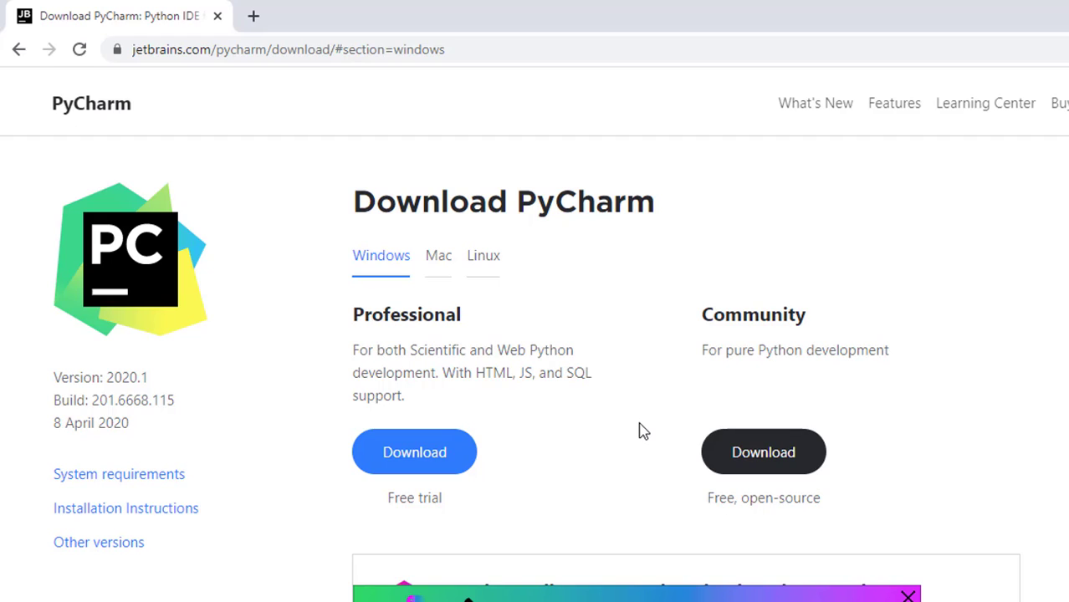
left_click(752, 457)
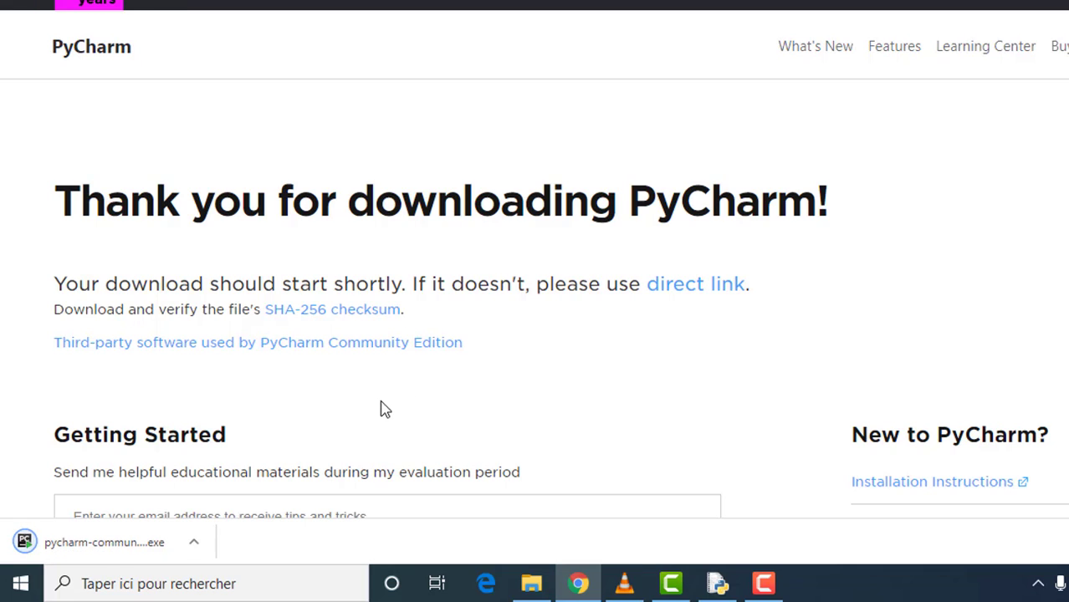
- Launch the downloaded PyCharm installer, agree to continue despite the existing installation, and proceed past the welcome page
left_click(121, 543)
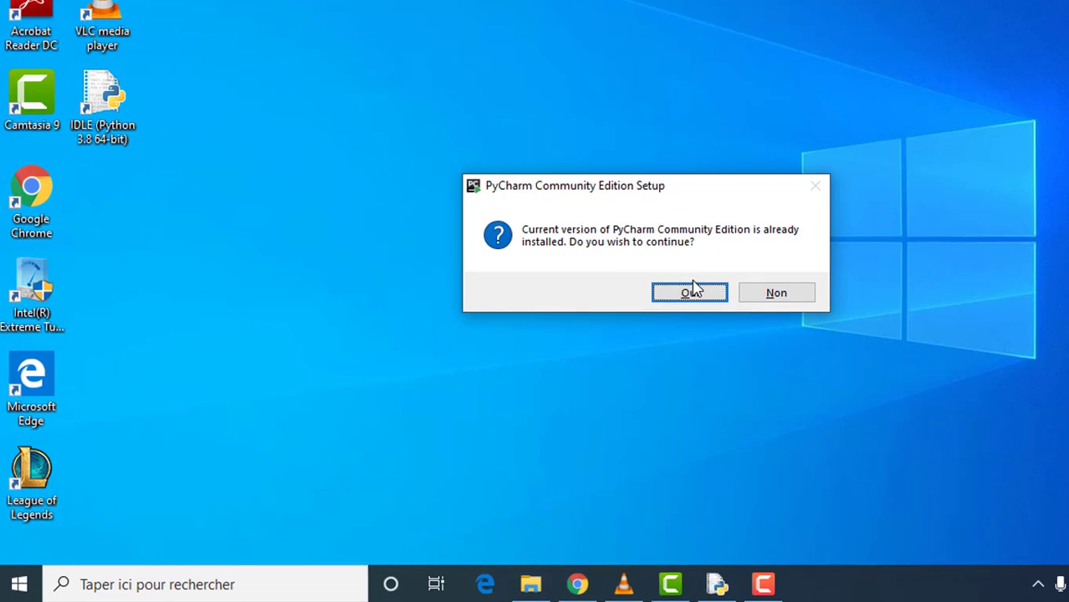
left_click(689, 291)
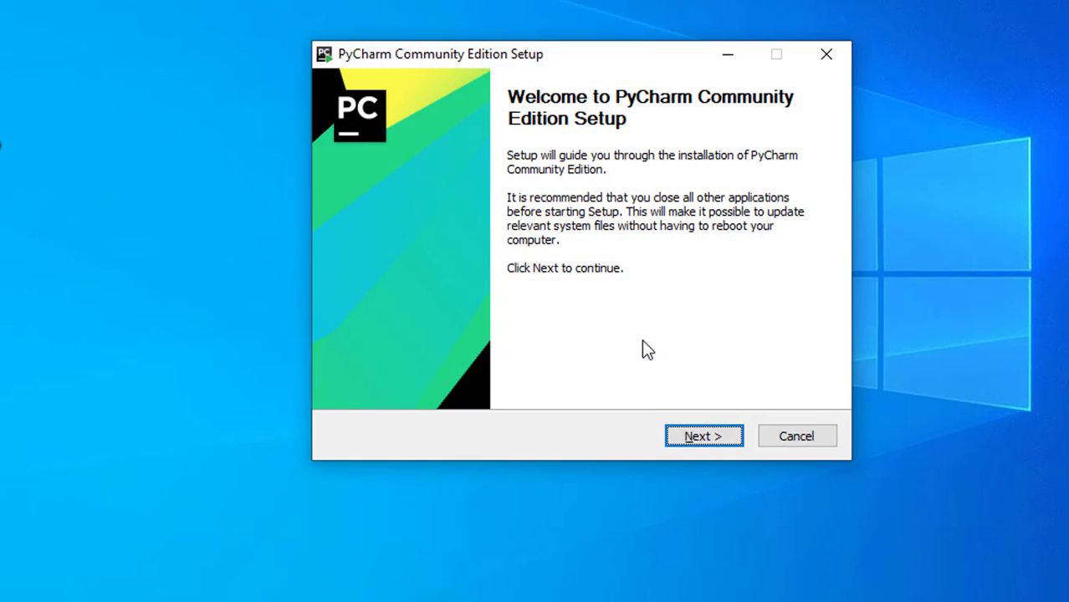
left_click(703, 434)
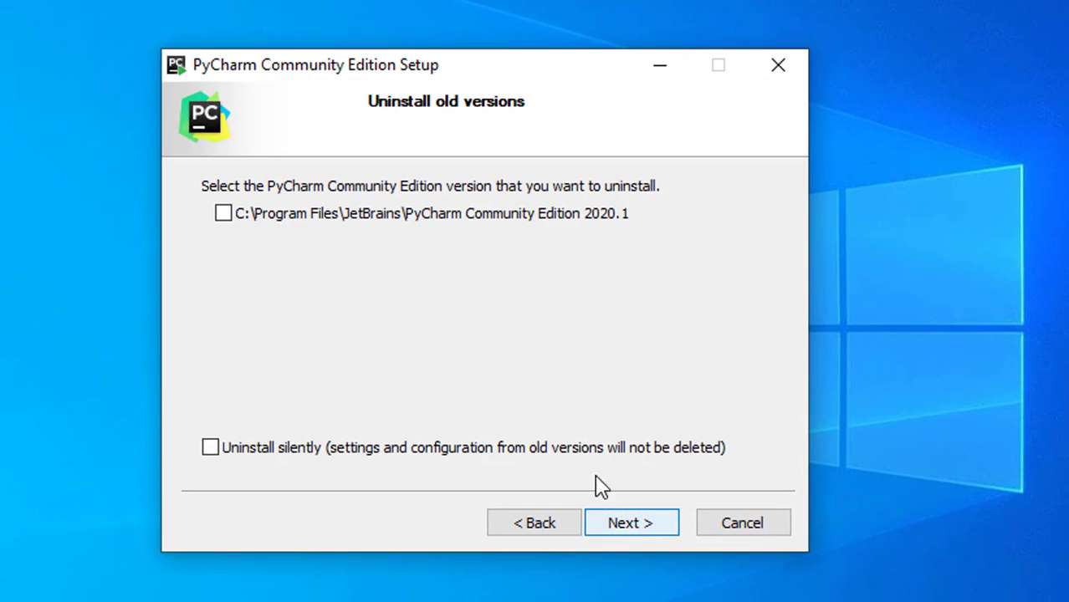
- Mark the old PyCharm Community Edition 2020.1 for silent uninstallation and continue the setup
left_click(225, 215)
left_click(209, 455)
left_click(623, 522)
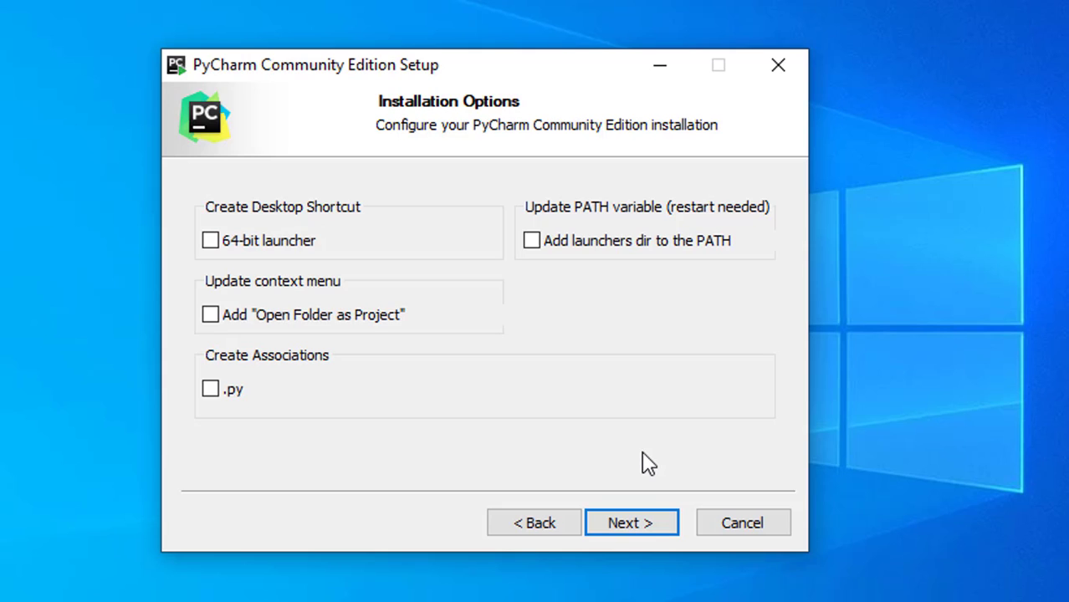
- Install PyCharm with a 64-bit launcher desktop shortcut and finish the setup with Run PyCharm Community Edition enabled
left_click(210, 241)
left_click(627, 520)
left_click(633, 524)
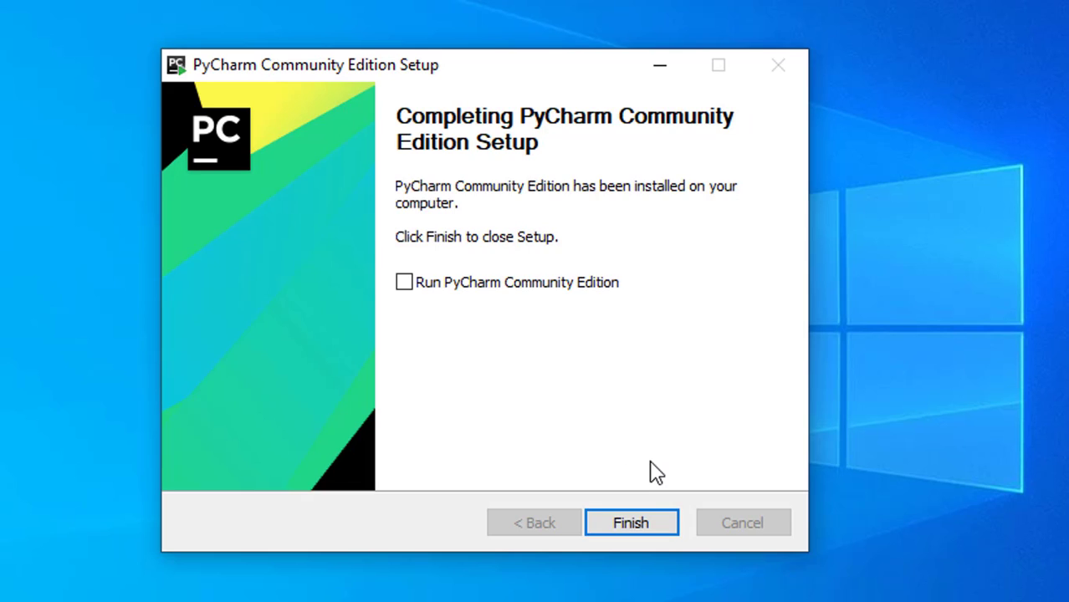
left_click(405, 282)
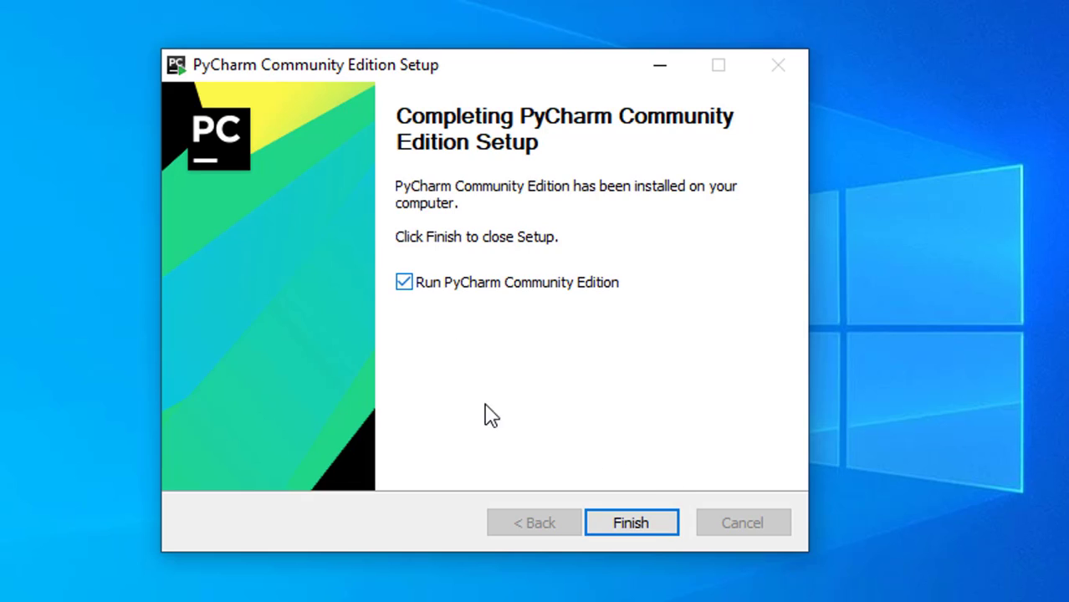
left_click(653, 523)
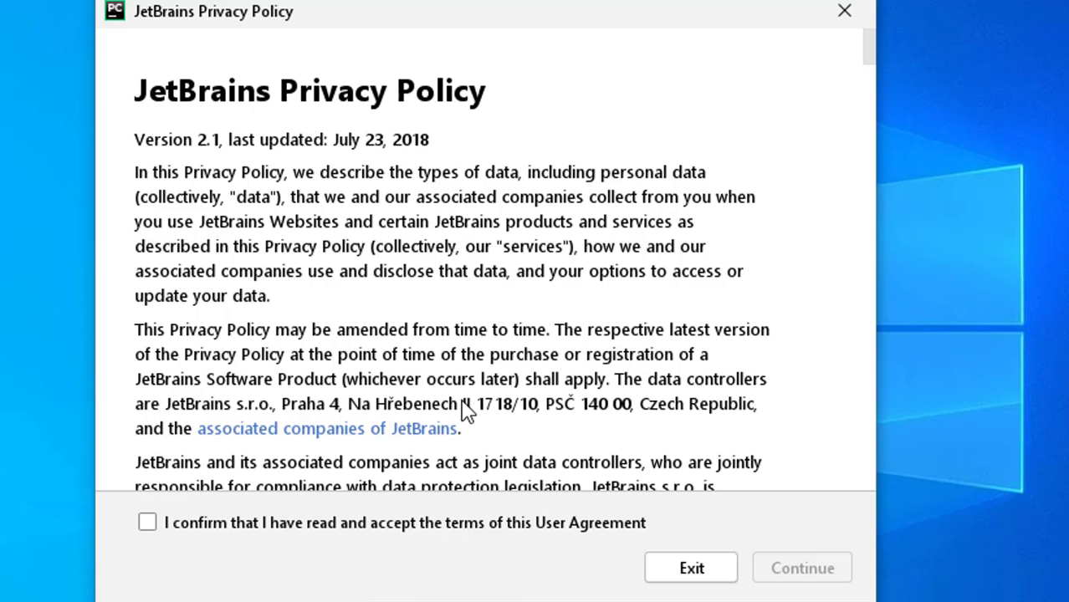
- Accept the terms of the JetBrains Privacy Policy and continue
scroll(467, 410, "down", 15)
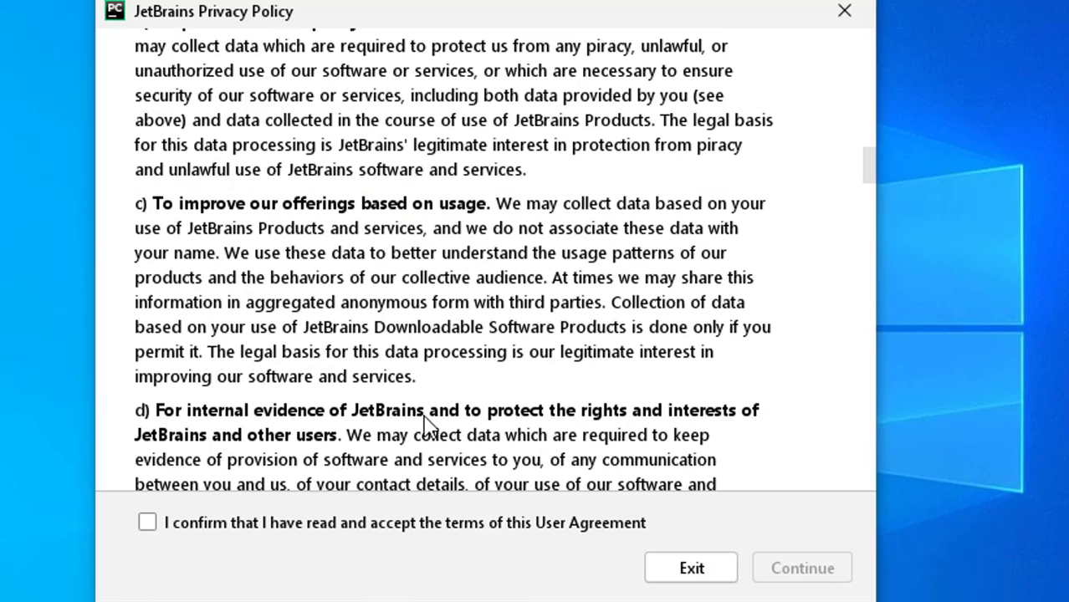
left_click(146, 523)
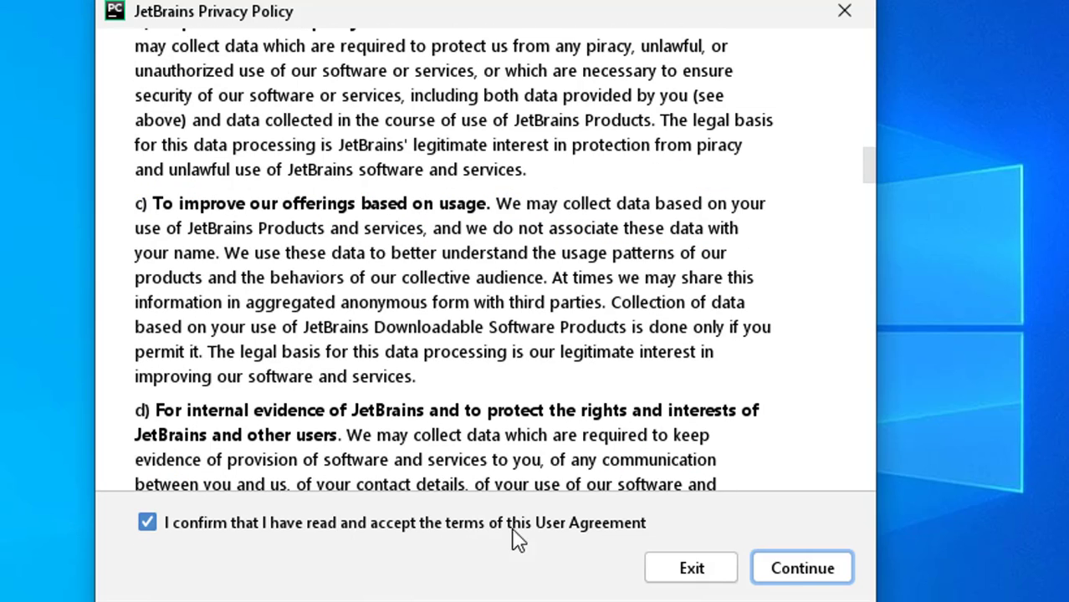
left_click(799, 578)
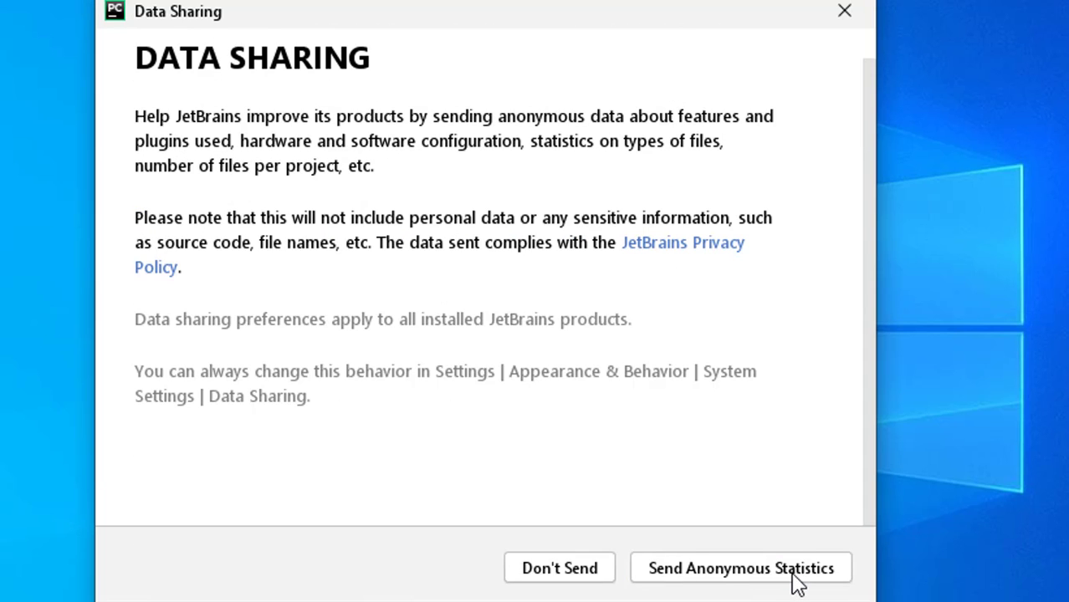
- Decline sending anonymous statistics and skip the remaining customization, keeping the default settings
left_click(556, 574)
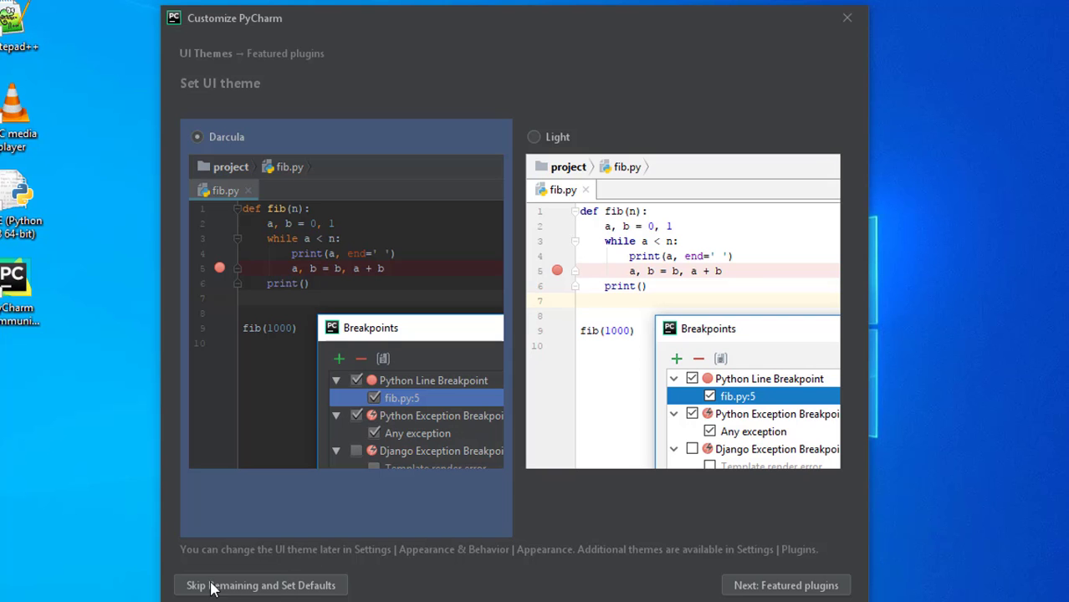
left_click(288, 591)
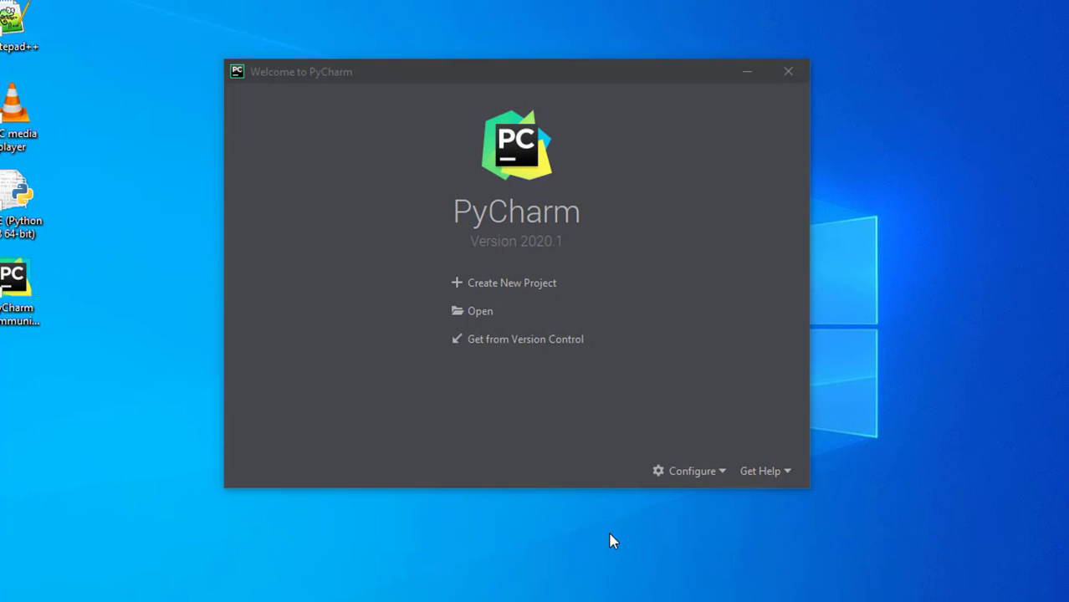
- Create a new project named premier with a new Virtualenv environment made available to all projects
left_click(517, 285)
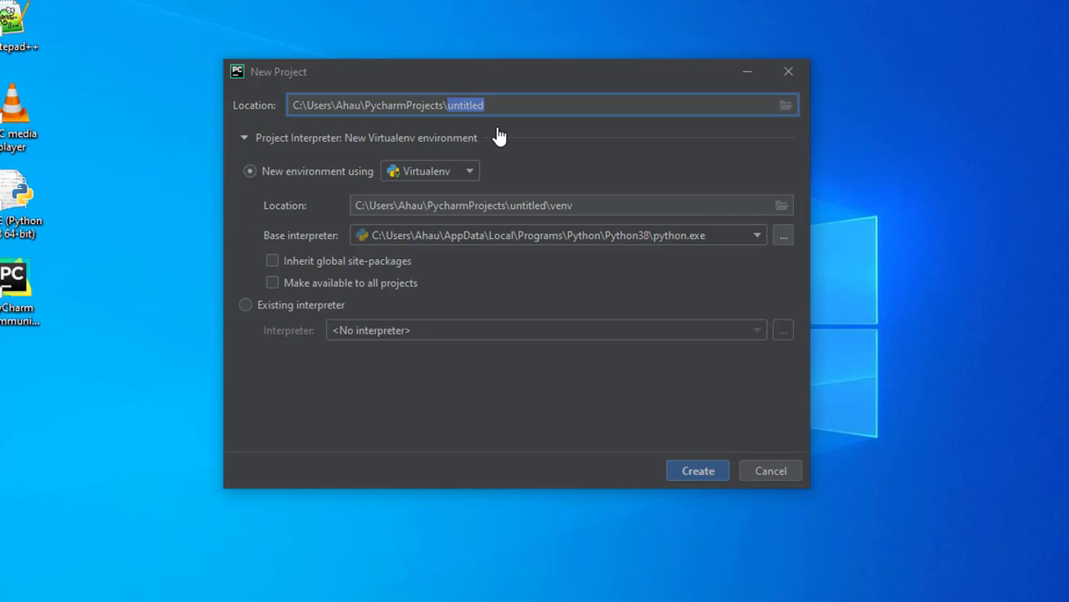
type("premier")
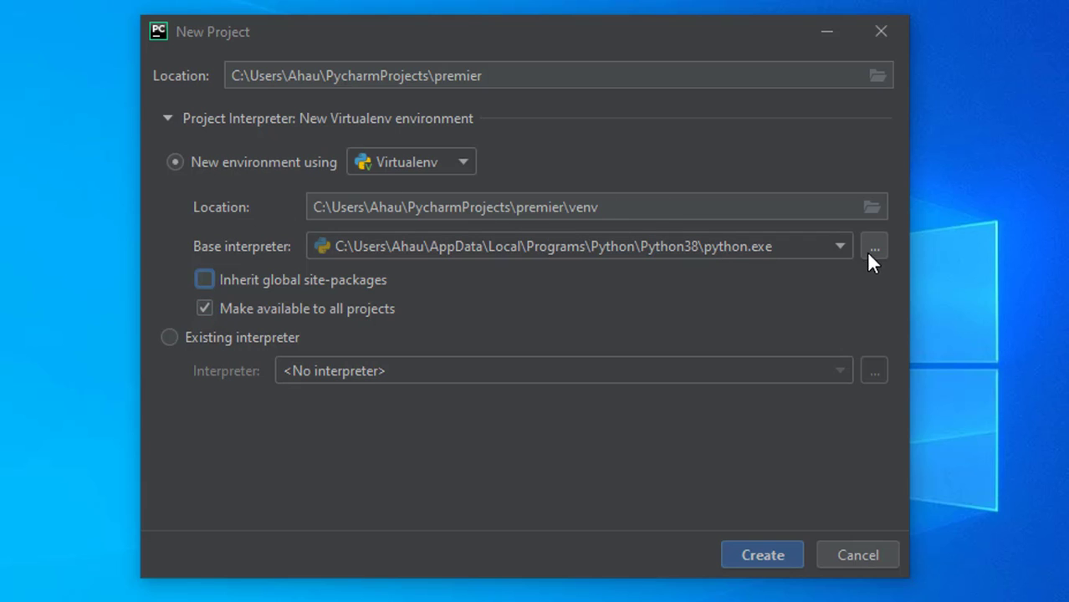
left_click(871, 209)
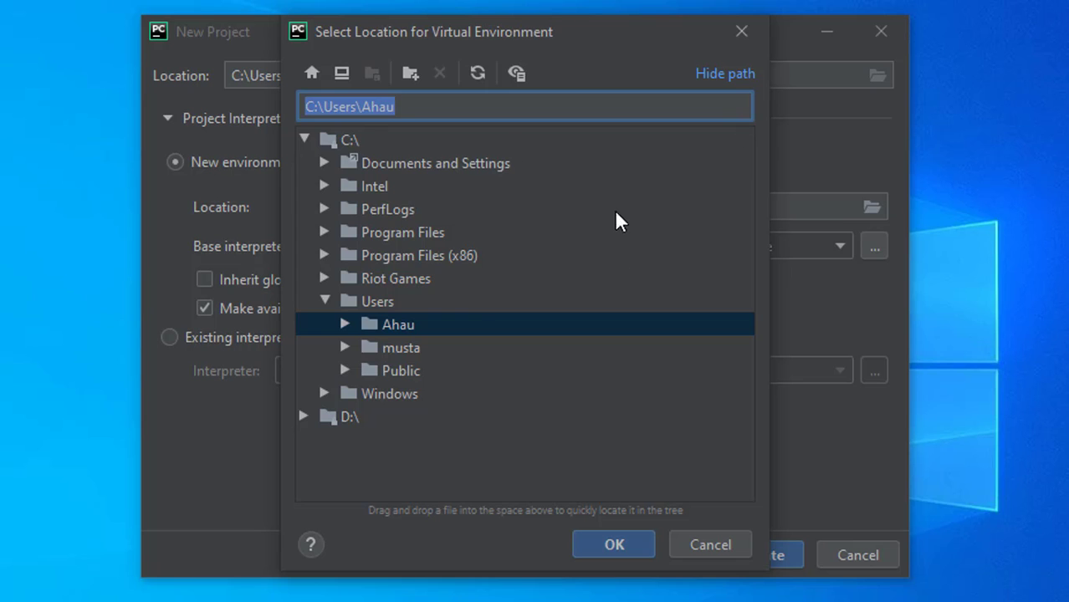
left_click(740, 34)
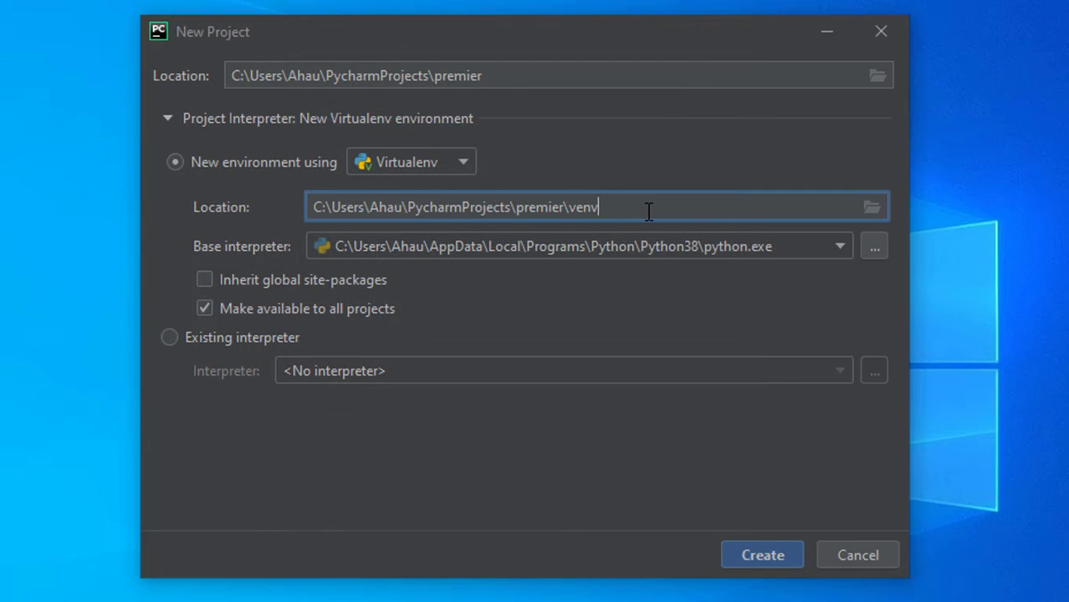
left_click(762, 555)
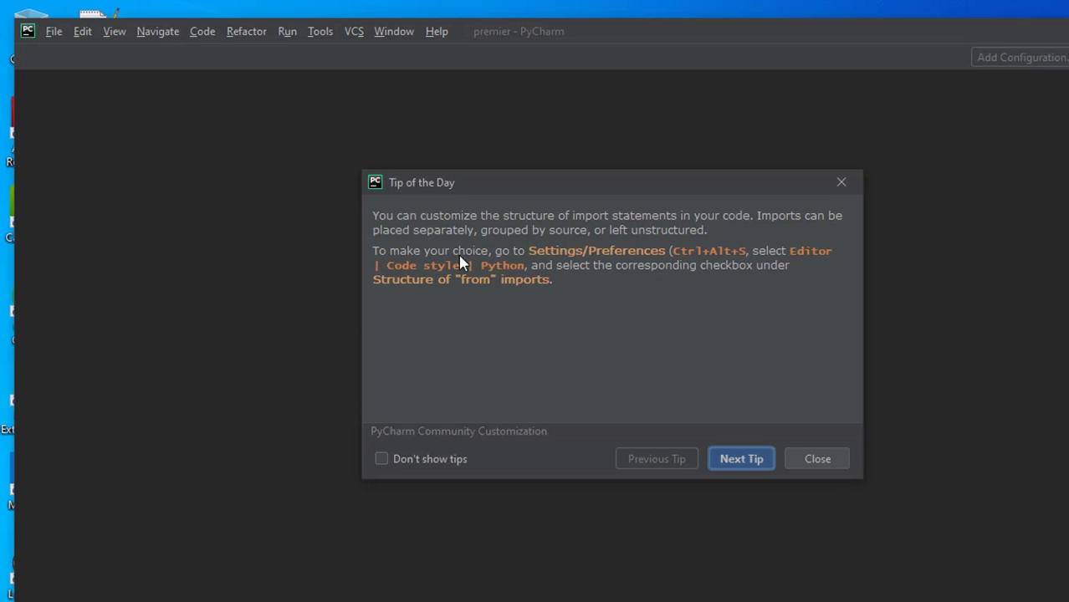
- Turn off the startup tips and close the Tip of the Day window
left_click(381, 459)
left_click(808, 458)
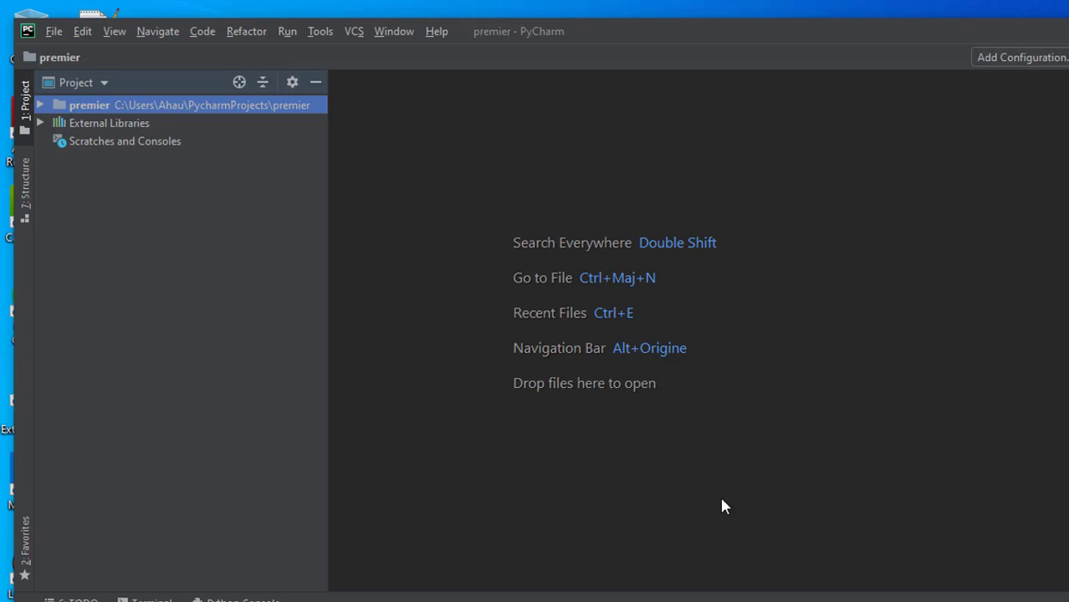
- Add a new Python file named premier to the premier project
right_click(79, 114)
mouse_move(118, 122)
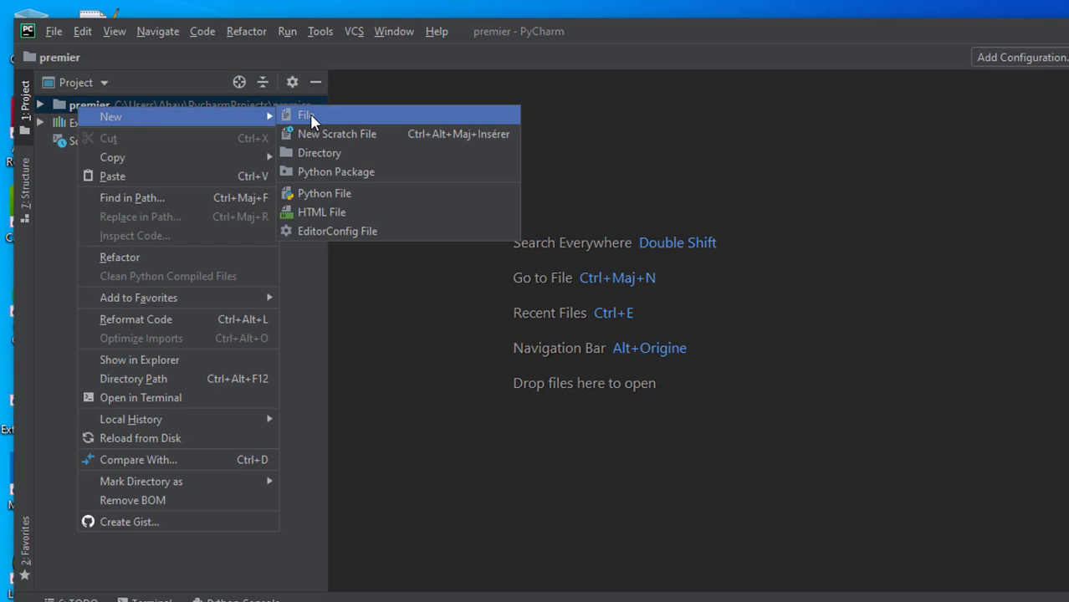
left_click(334, 200)
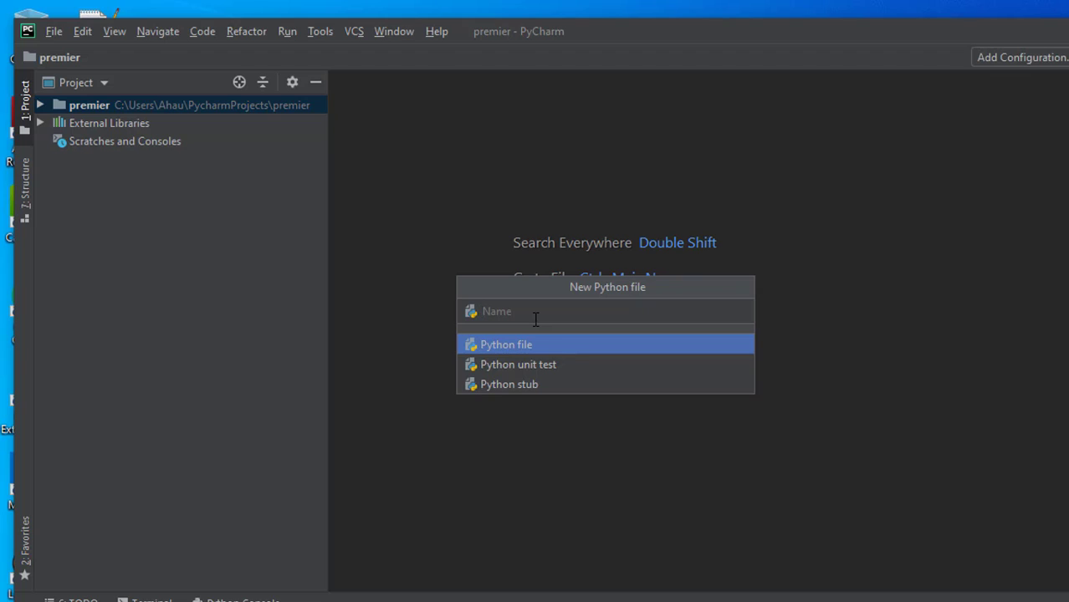
type("premier")
key("Return")
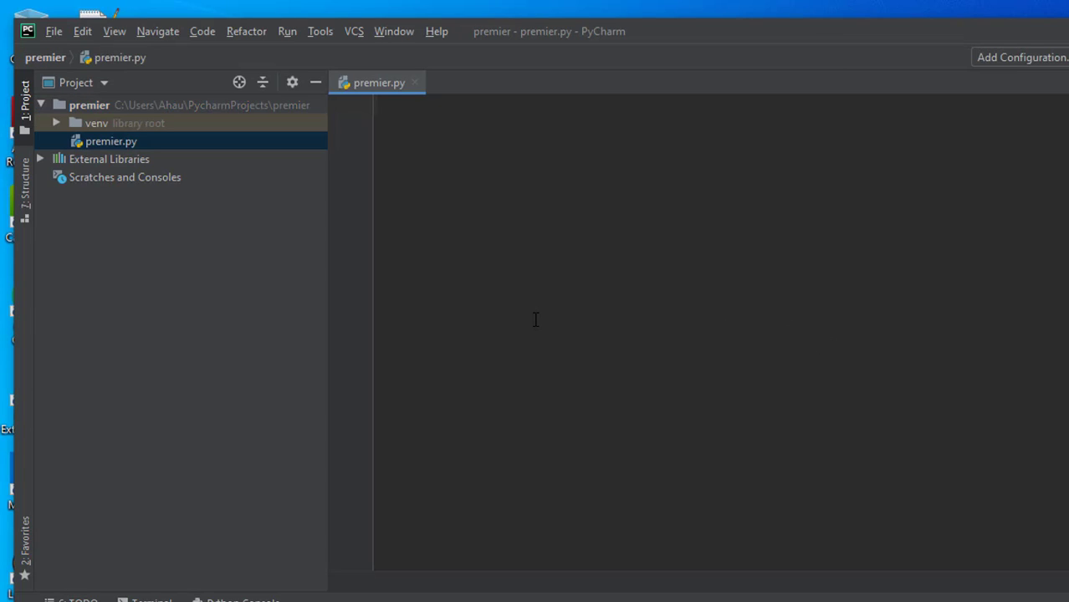
- Write the line print("Bonjour les amis") in premier.py
type("int(\"Bonjou")
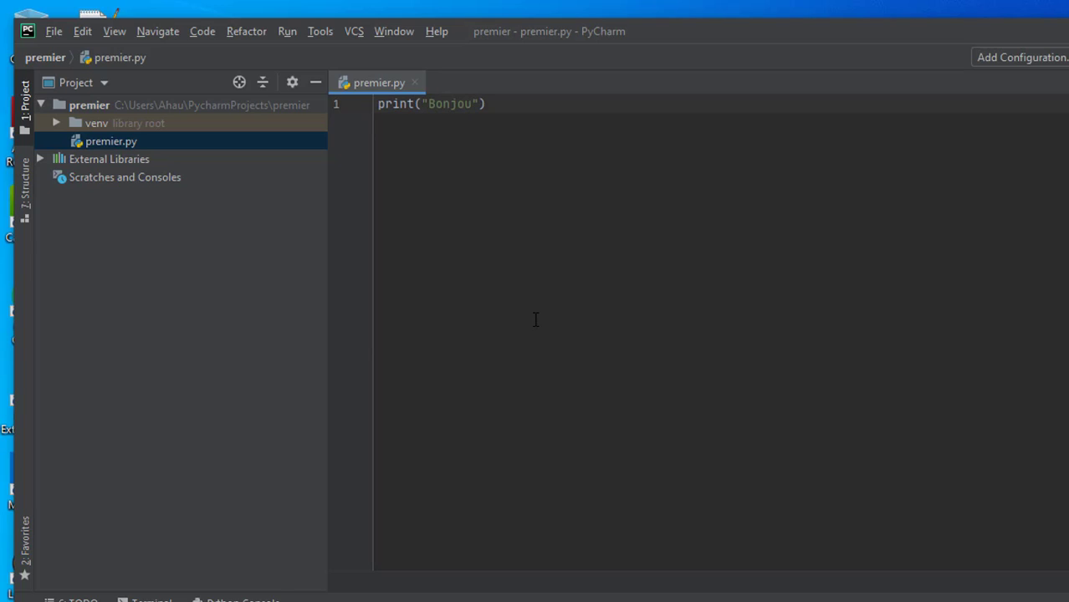
type("r les mais")
key("BackSpace")
key("BackSpace")
key("BackSpace")
key("BackSpace")
type("amis")
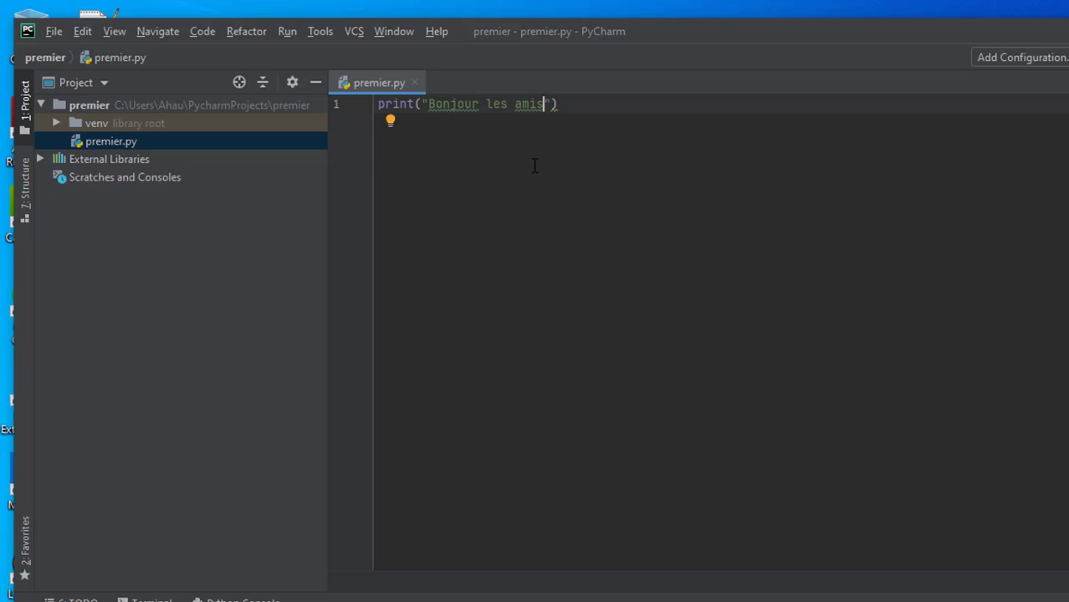
key("Return")
key("BackSpace")
key("BackSpace")
key("BackSpace")
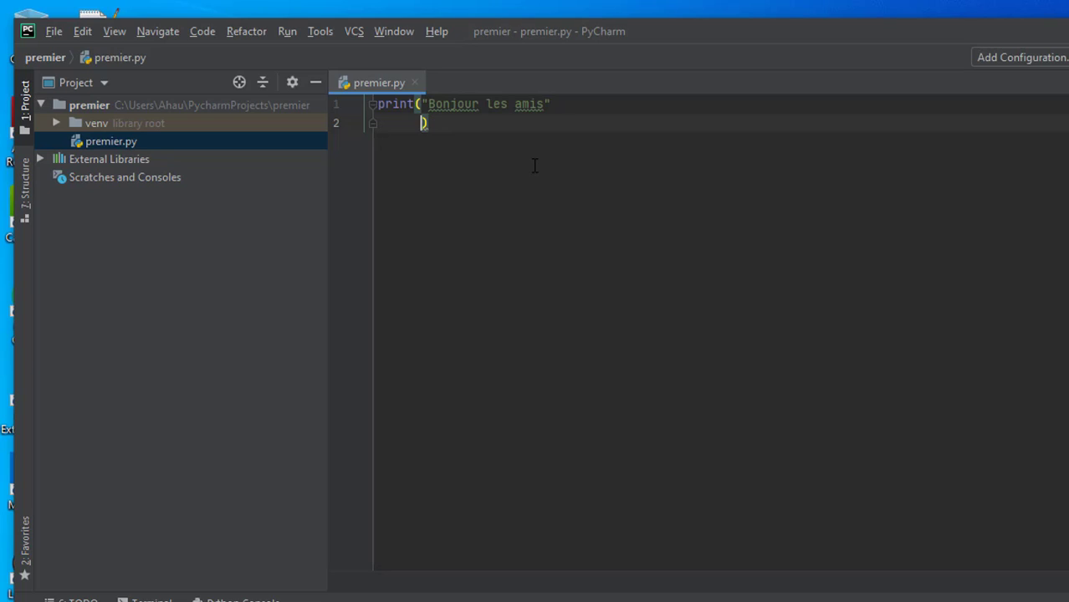
key("BackSpace")
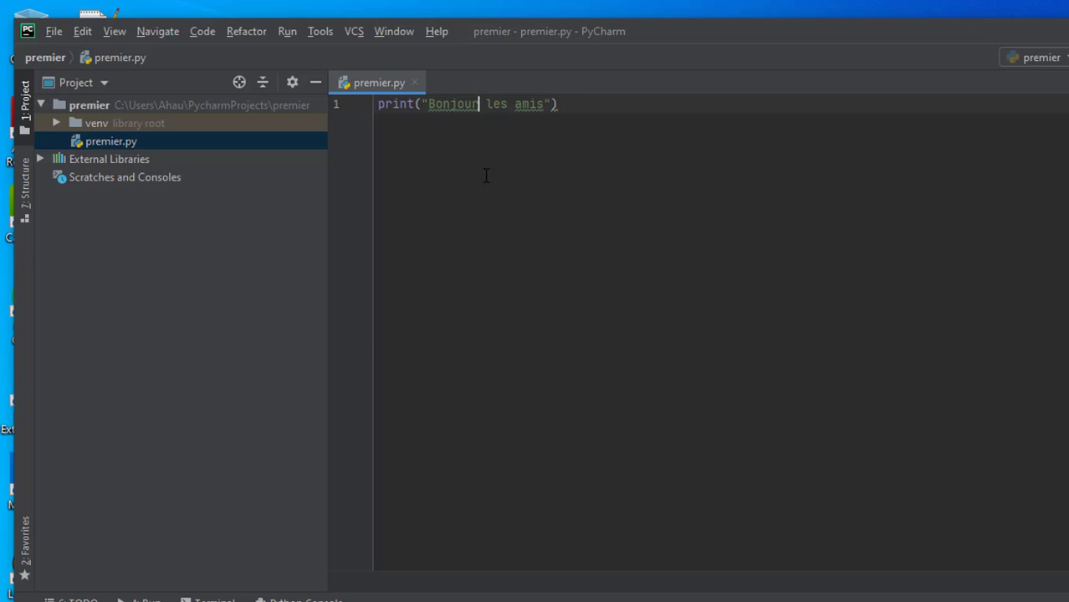
- Run the premier script from the editor and highlight its printed text in the run output
right_click(503, 149)
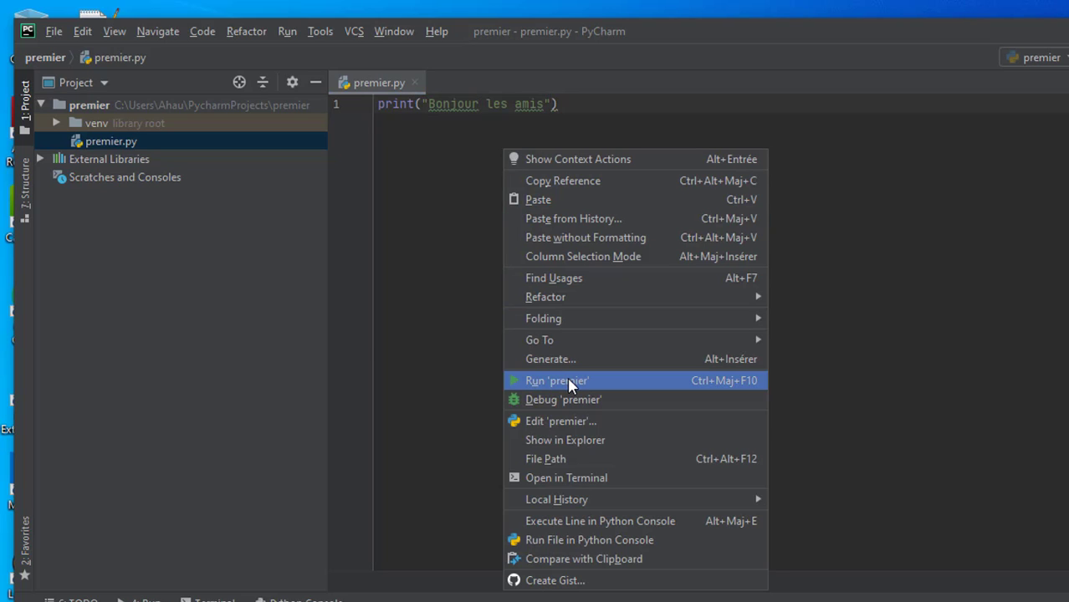
left_click(569, 383)
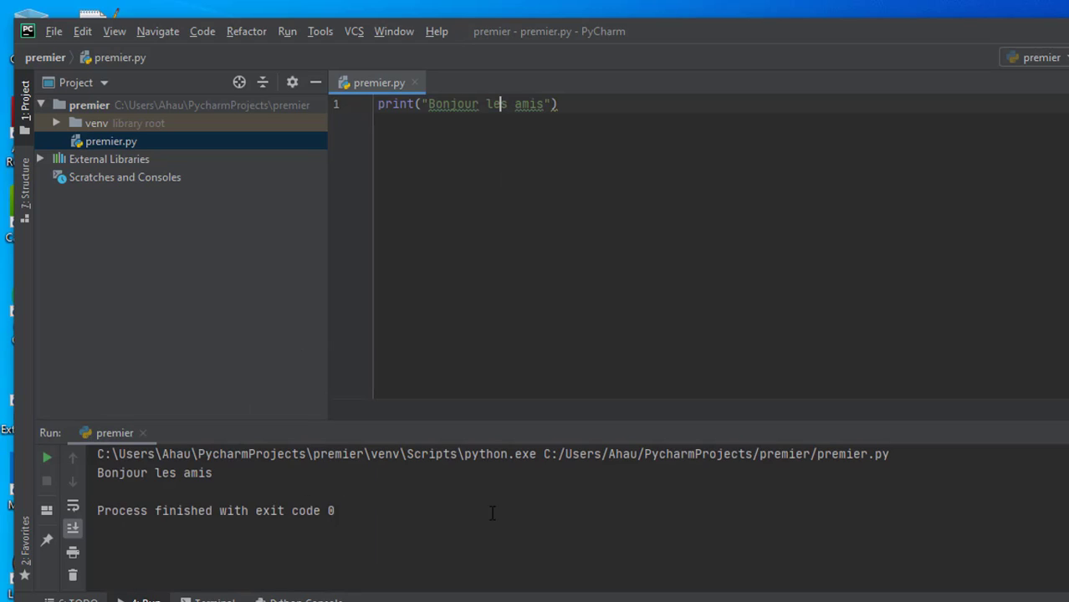
left_click_drag(748, 514, 95, 446)
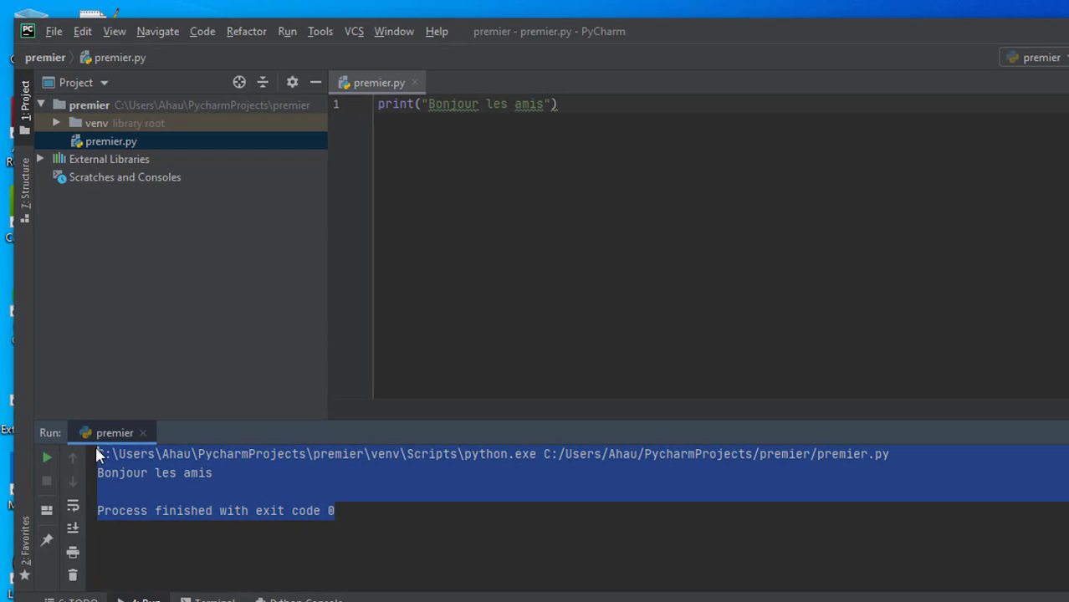
left_click(211, 473)
left_click_drag(232, 476, 94, 474)
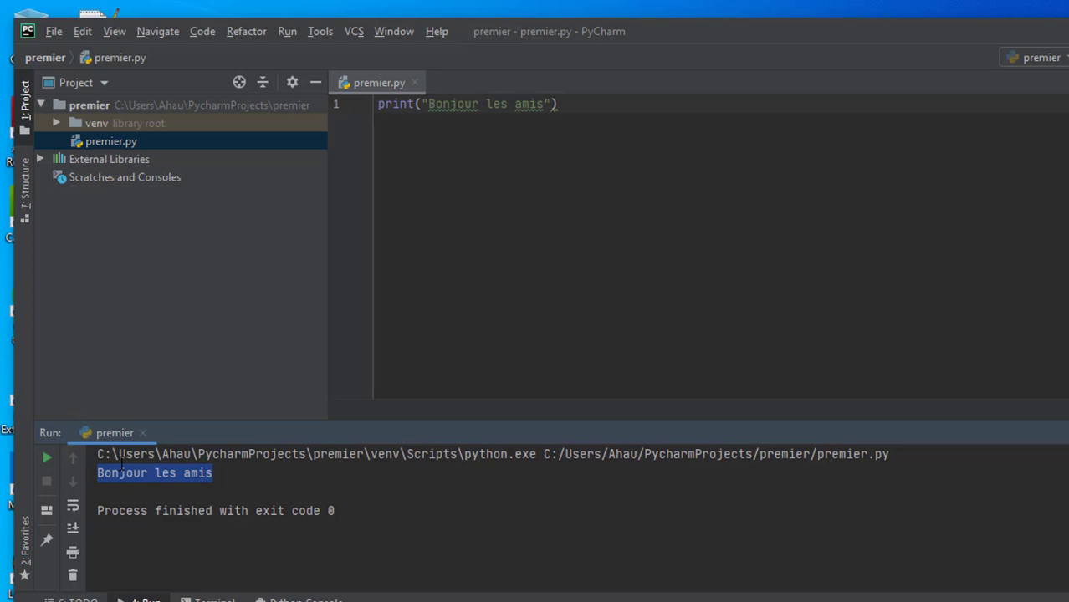
- Close the run output of premier and run the premier script again
left_click(142, 432)
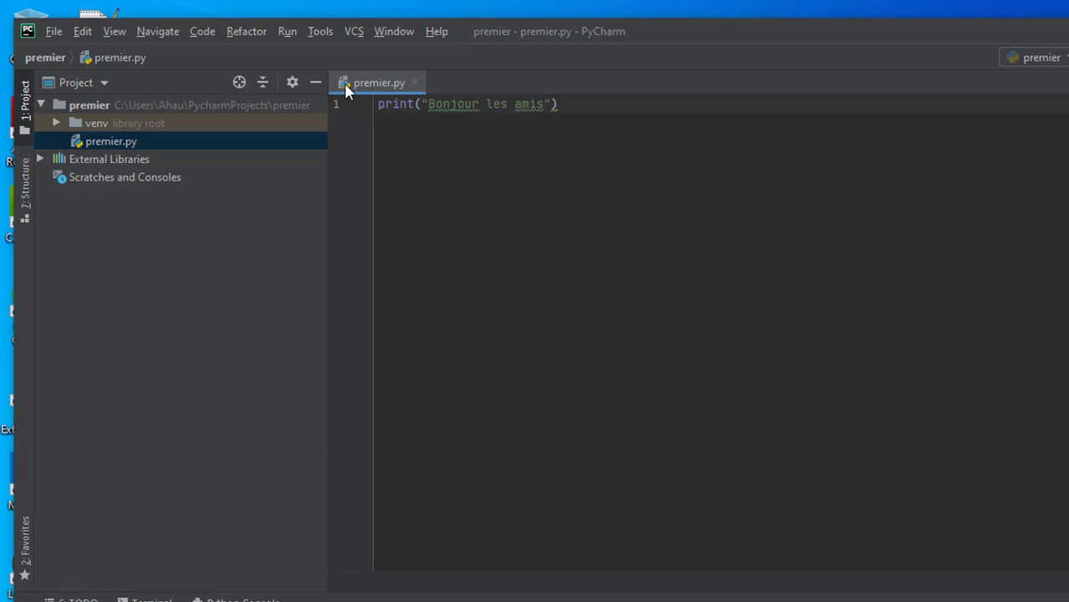
left_click(287, 31)
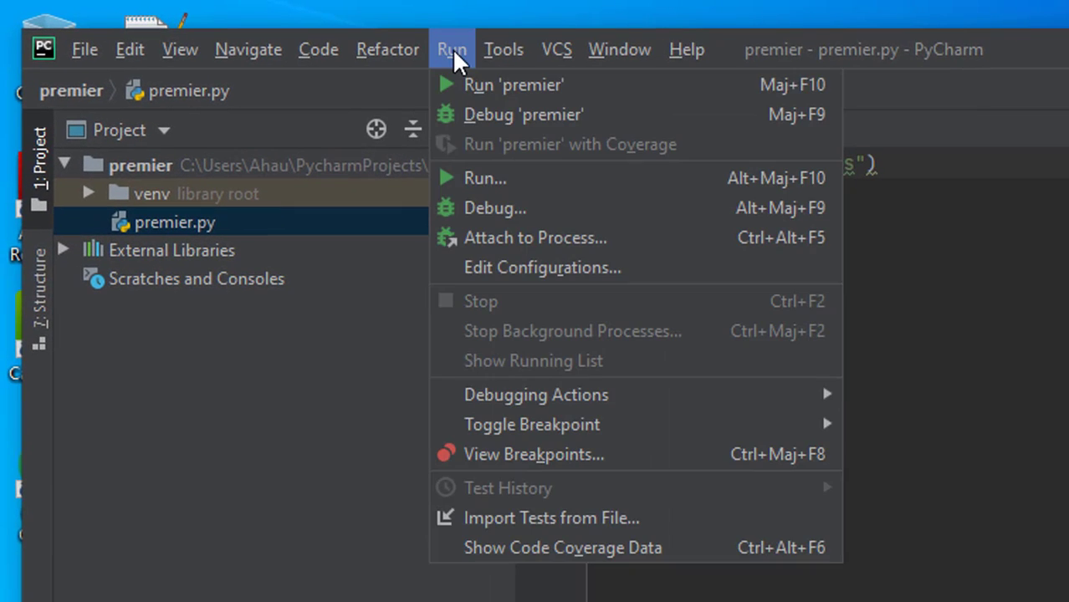
left_click(520, 85)
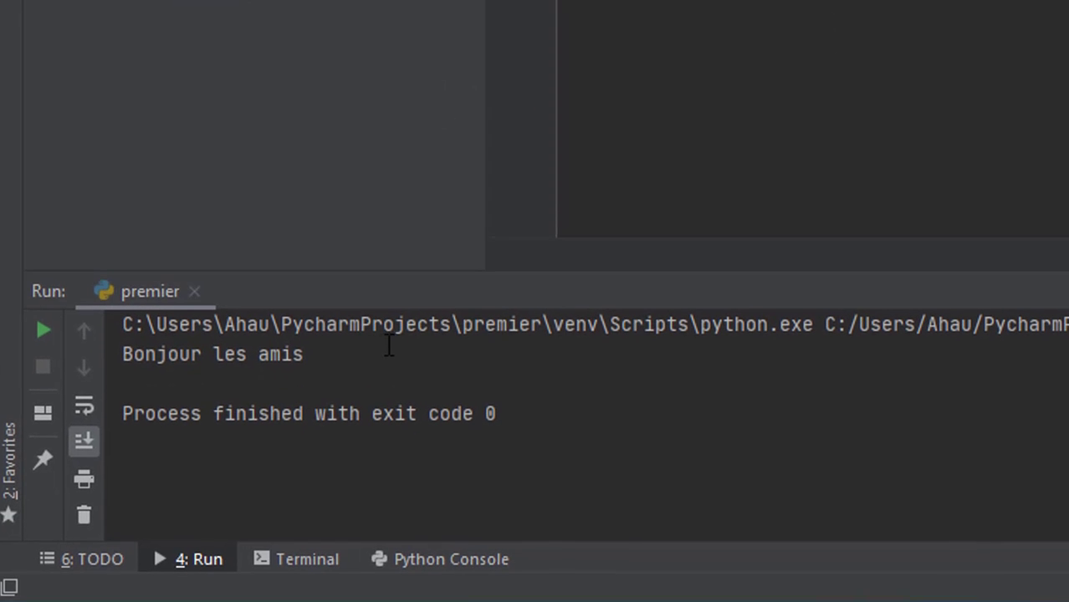